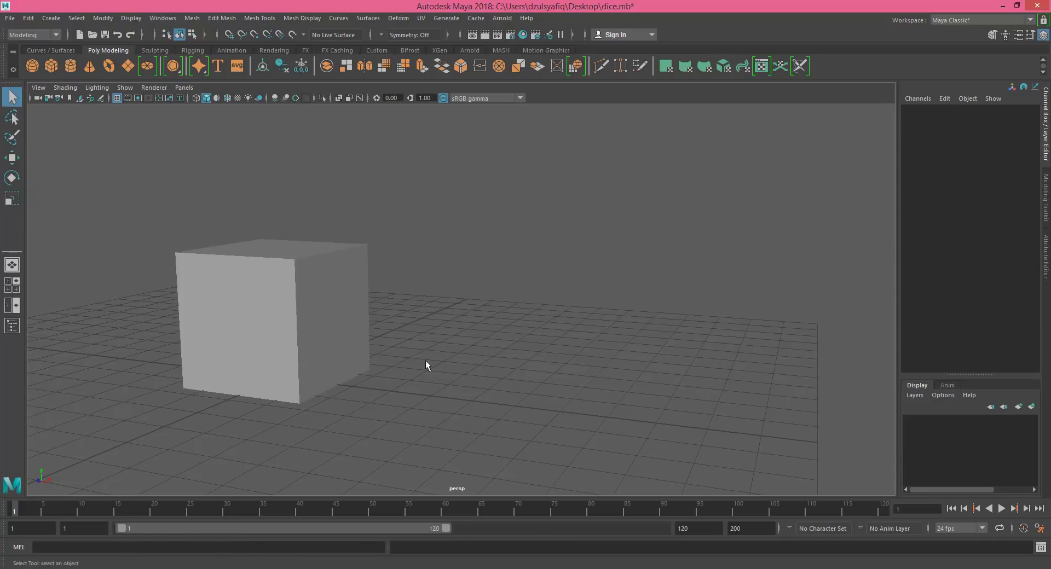
Open the Hypershade from Windows > Rendering Editors over the dice.mb scene
{"action": "left_click_drag", "start_coordinate": [443, 347], "coordinate": [486, 392], "text": "alt"}
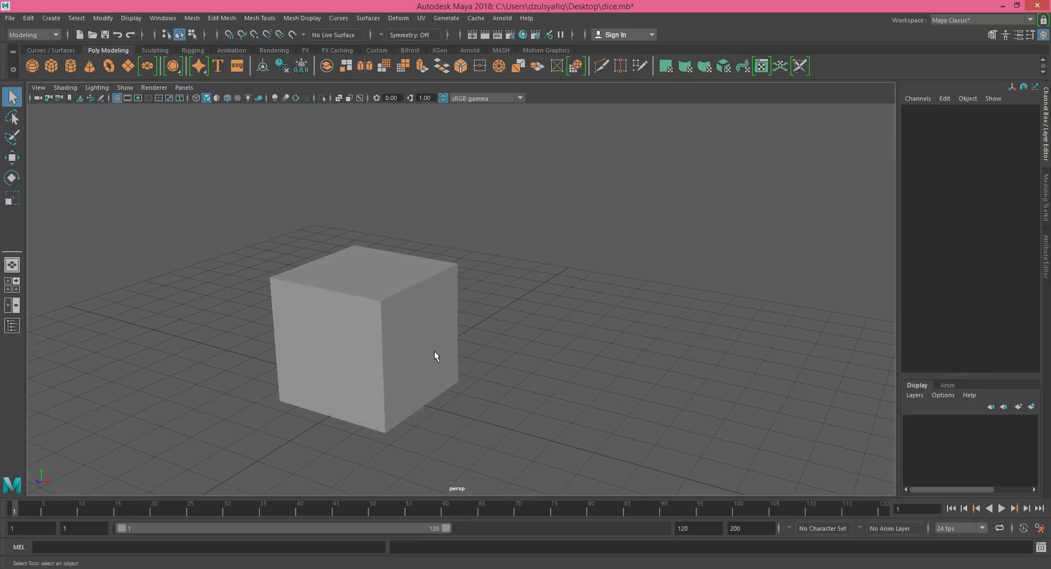
{"action": "middle_click_drag", "start_coordinate": [438, 345], "coordinate": [478, 327], "text": "alt"}
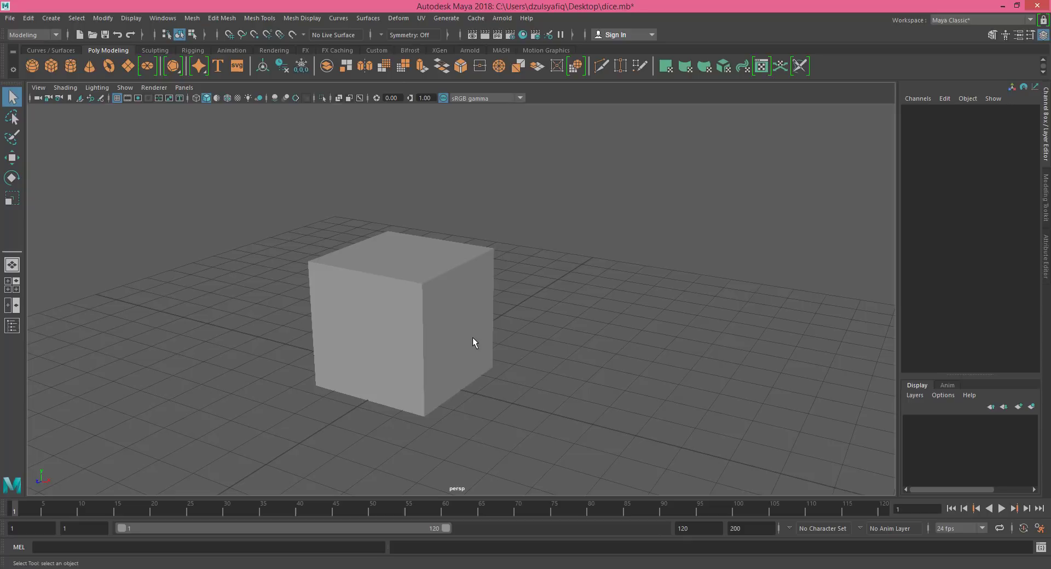
{"action": "left_click_drag", "start_coordinate": [477, 338], "coordinate": [504, 331], "text": "alt"}
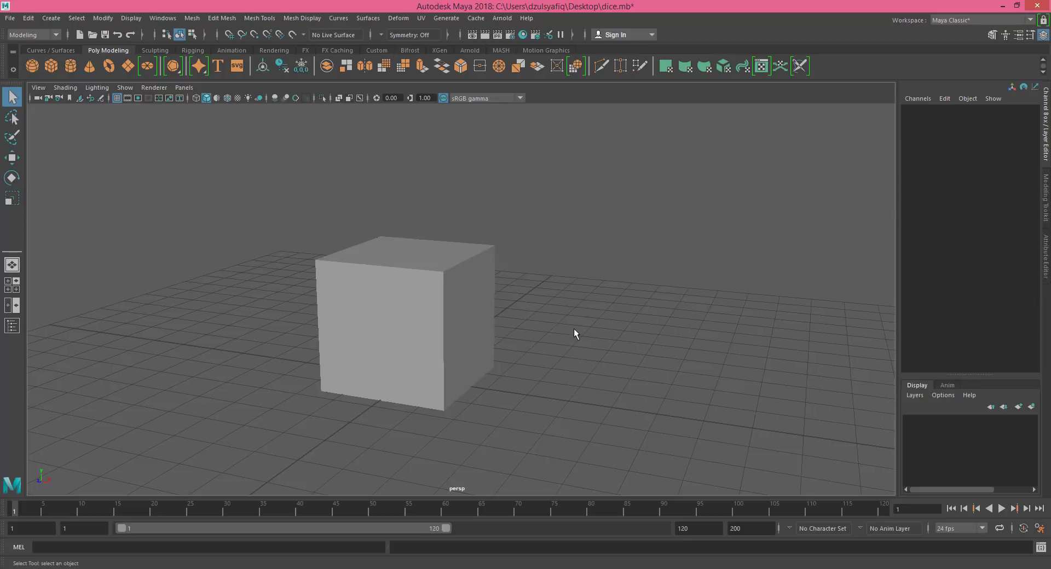
{"action": "middle_click_drag", "start_coordinate": [574, 329], "coordinate": [387, 329], "text": "alt"}
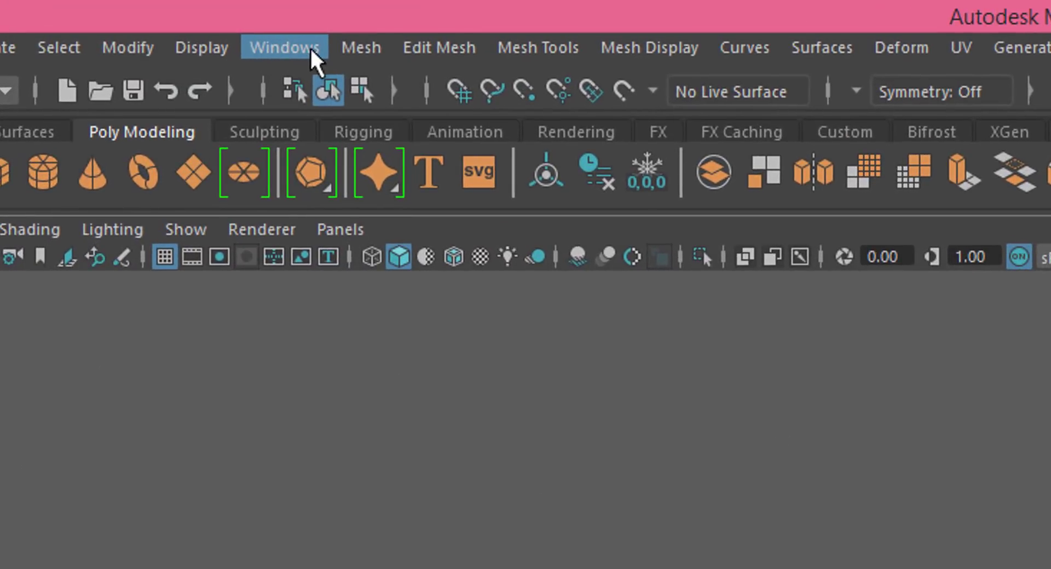
{"action": "left_click", "coordinate": [310, 47]}
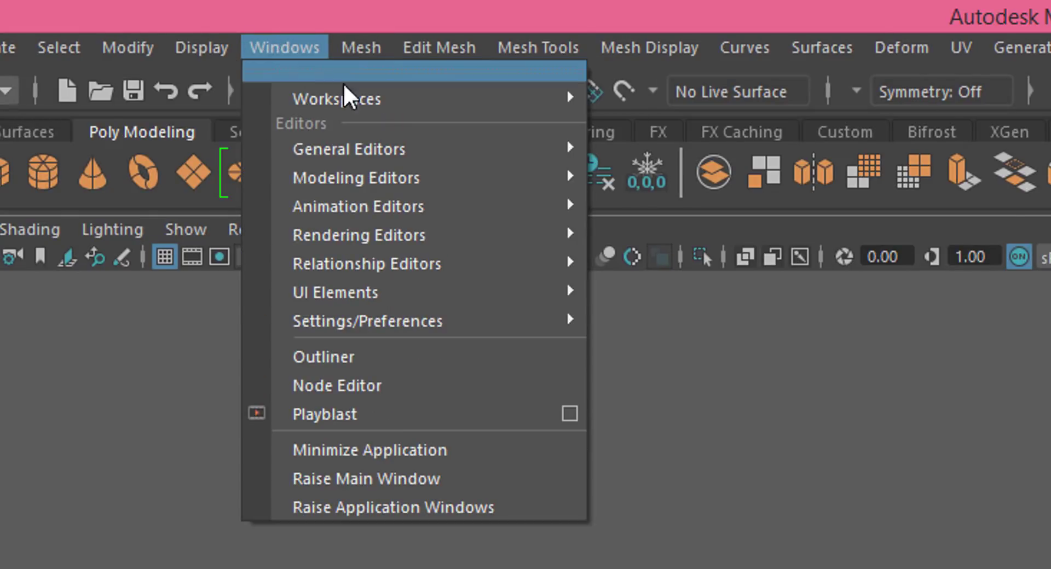
{"action": "mouse_move", "coordinate": [430, 189]}
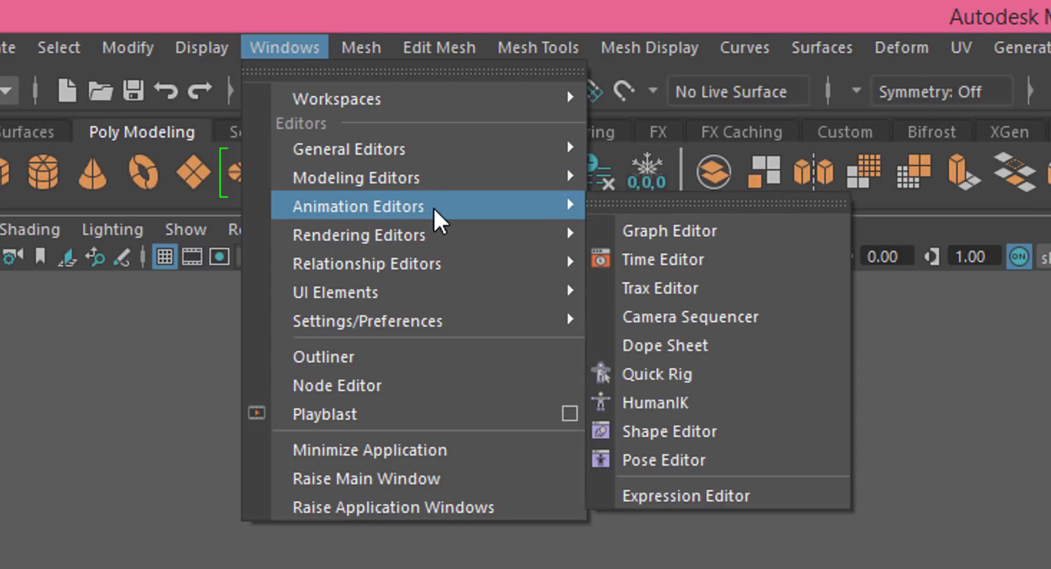
{"action": "mouse_move", "coordinate": [441, 239]}
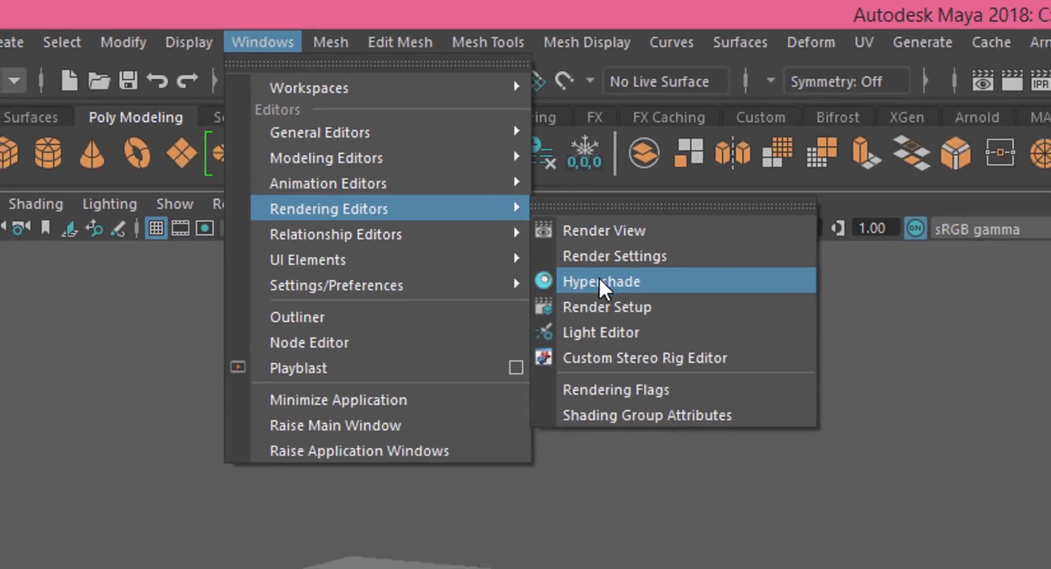
{"action": "left_click", "coordinate": [600, 280]}
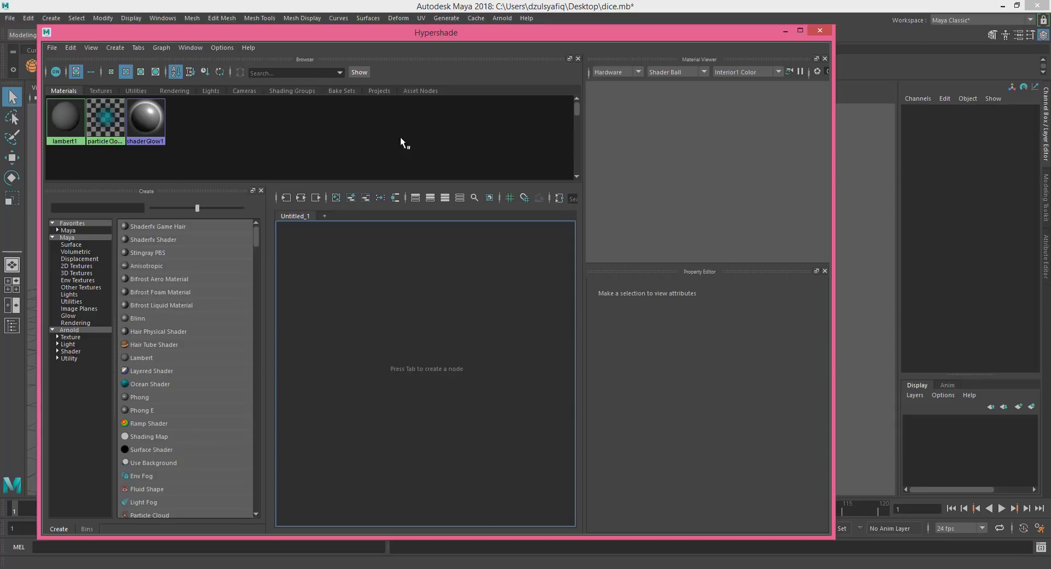
Move the Hypershade aside and create a Blinn material, blinn1, from the Maya Surface list
{"action": "left_click_drag", "start_coordinate": [427, 38], "coordinate": [535, 35]}
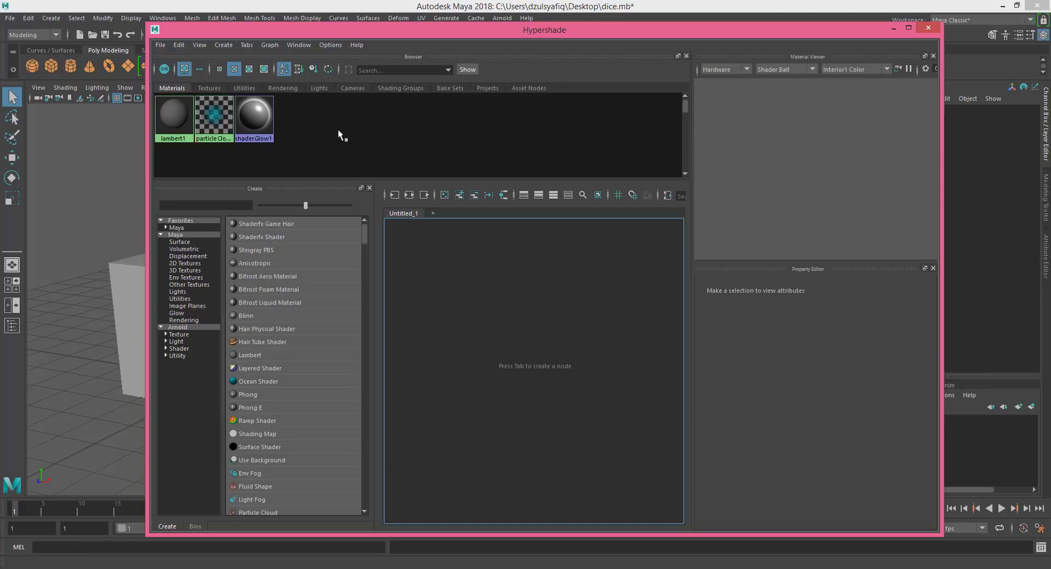
{"action": "scroll", "coordinate": [364, 134], "scroll_direction": "down", "scroll_amount": 1, "text": "ctrl"}
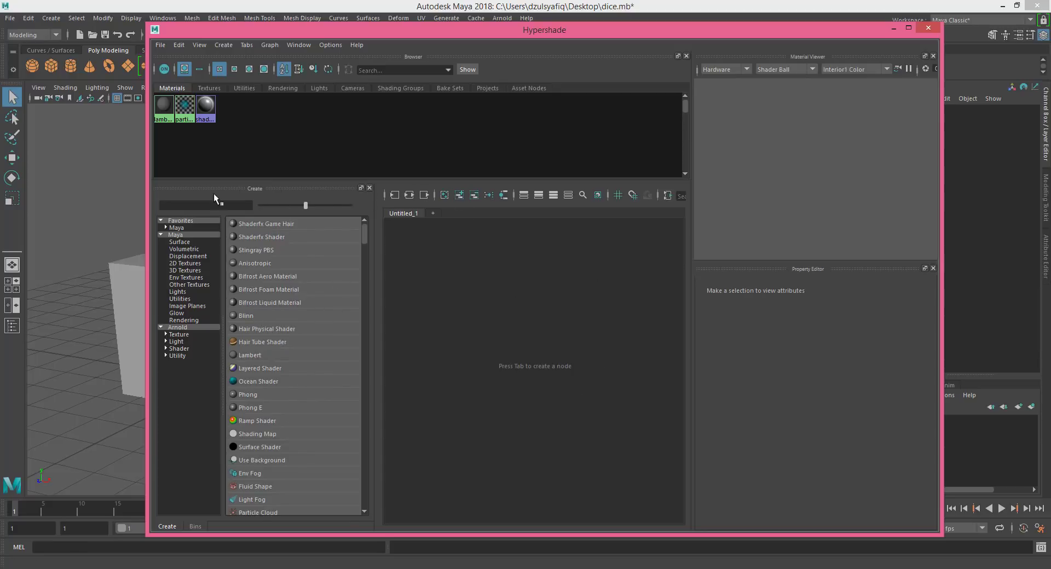
{"action": "left_click", "coordinate": [251, 316]}
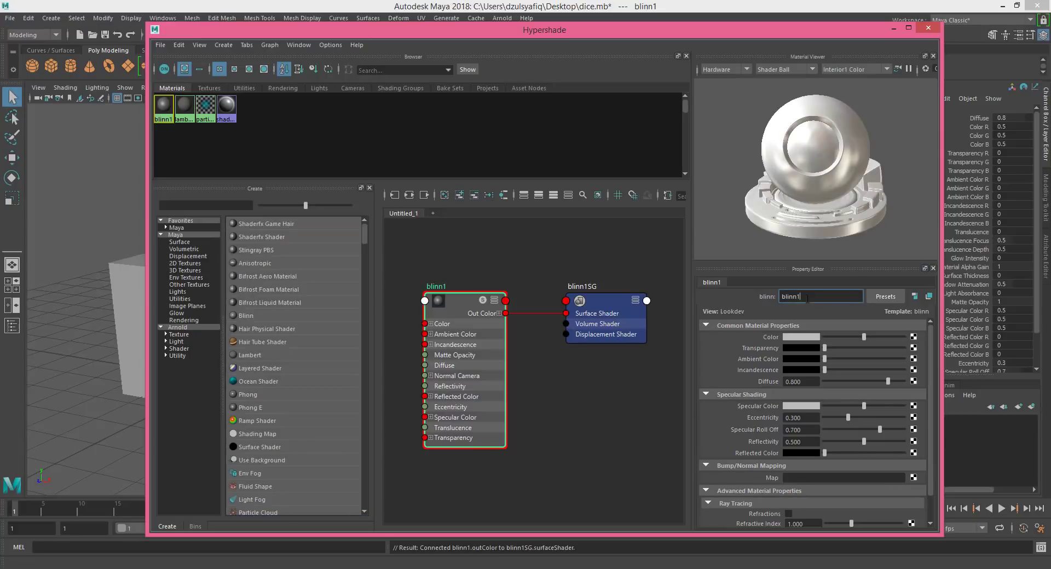
Rename blinn1 to dice_mat in the Property Editor's name field
{"action": "double_click", "coordinate": [774, 296]}
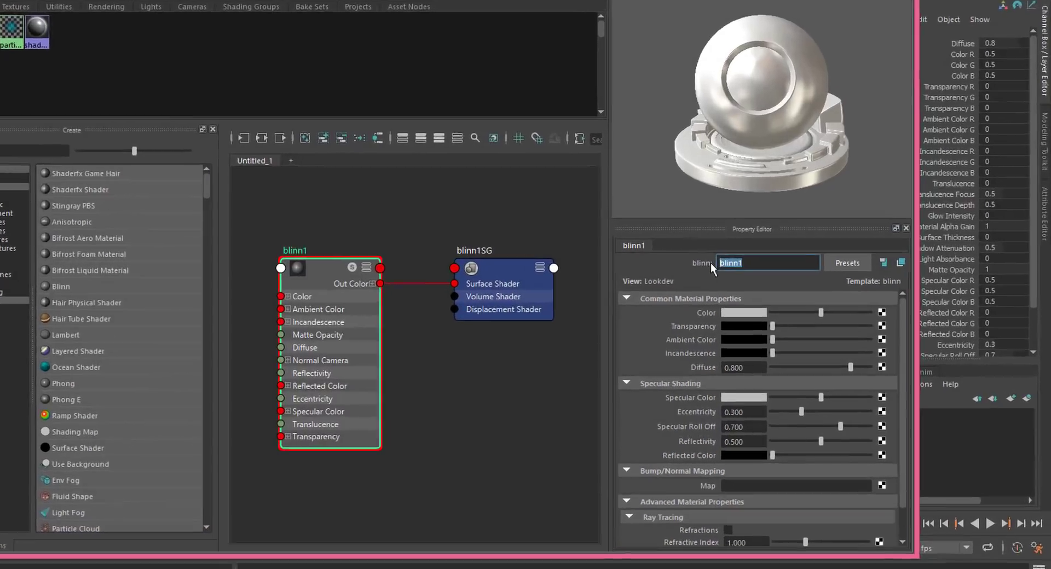
{"action": "type", "text": "dice_"}
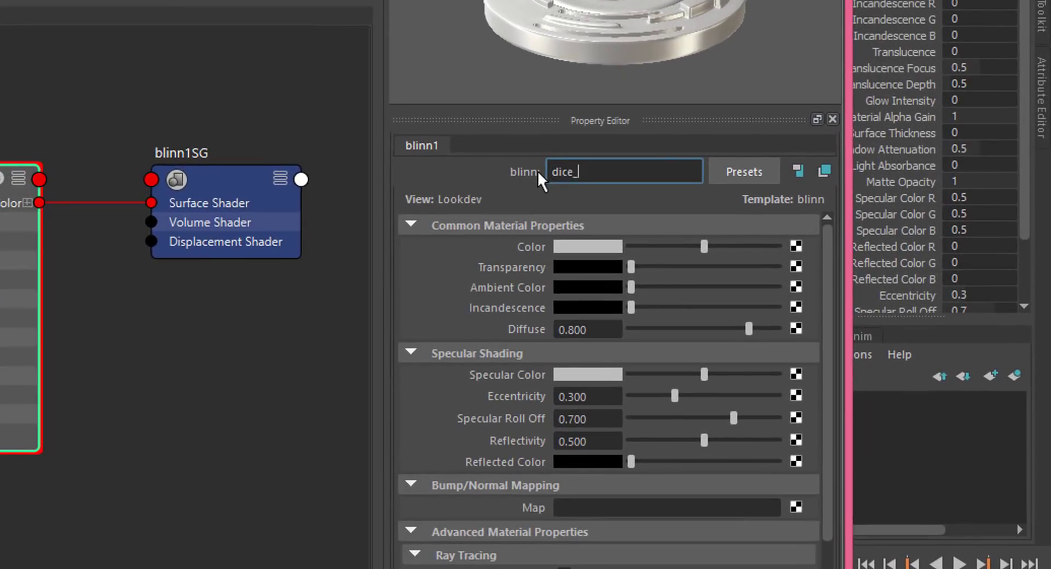
{"action": "type", "text": "mat"}
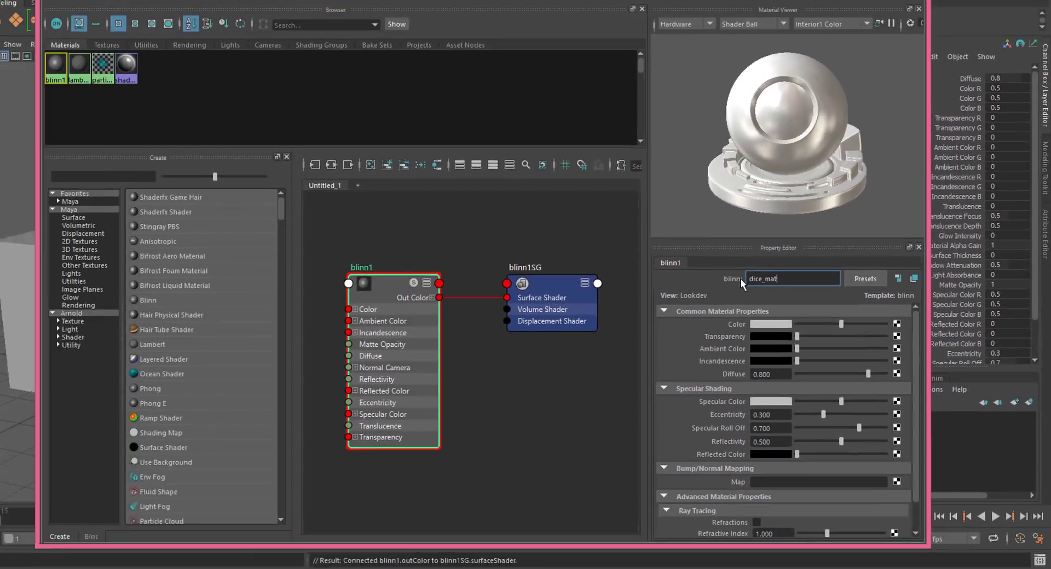
{"action": "key", "text": "Return"}
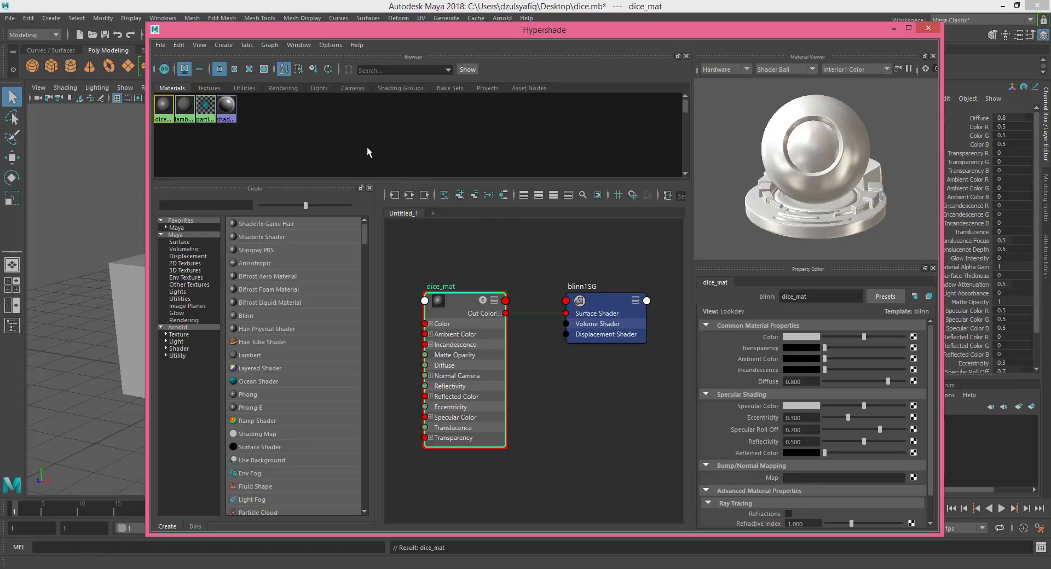
Narrow the Hypershade from its left edge to uncover the cube, then select the cube
{"action": "left_click_drag", "start_coordinate": [146, 41], "coordinate": [352, 47]}
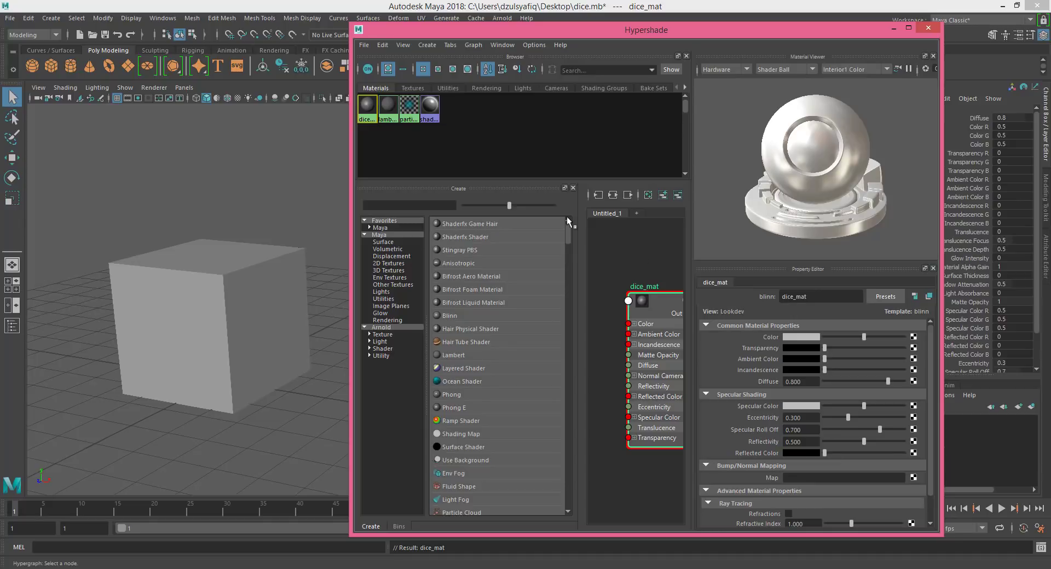
{"action": "middle_click_drag", "start_coordinate": [367, 105], "coordinate": [196, 272]}
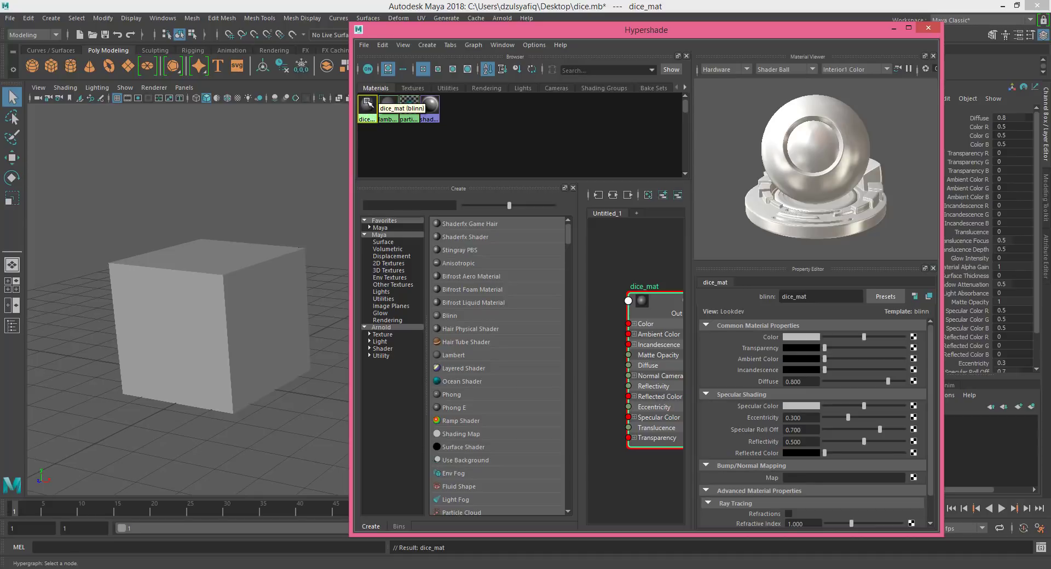
{"action": "left_click", "coordinate": [237, 259]}
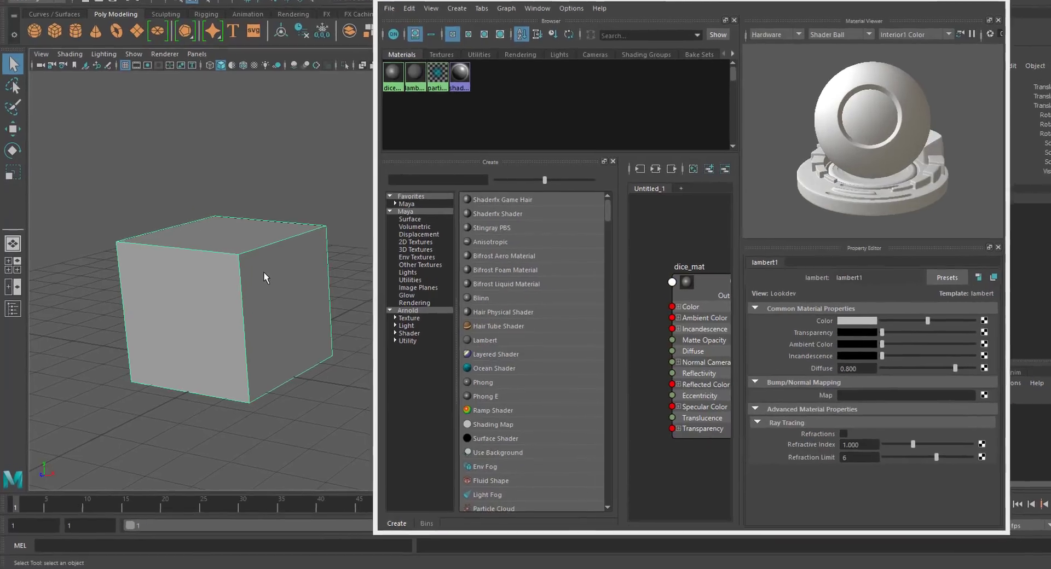
Apply dice_mat to the cube through the marking menu's Assign Existing Material list
{"action": "right_click_drag", "start_coordinate": [246, 264], "coordinate": [248, 293]}
{"action": "right_click_drag", "start_coordinate": [369, 158], "coordinate": [408, 565]}
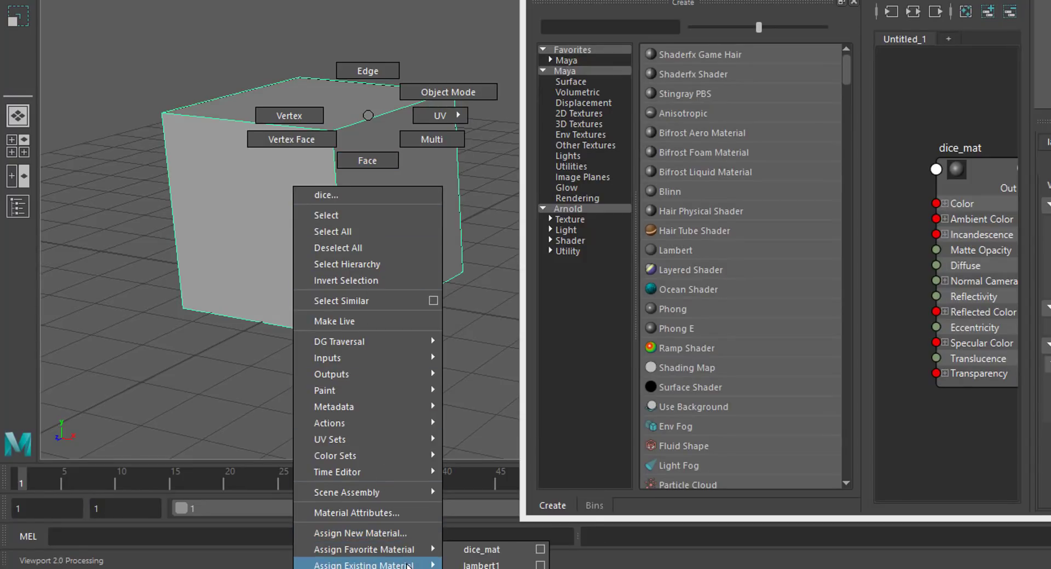
{"action": "right_click_drag", "start_coordinate": [408, 565], "coordinate": [509, 558]}
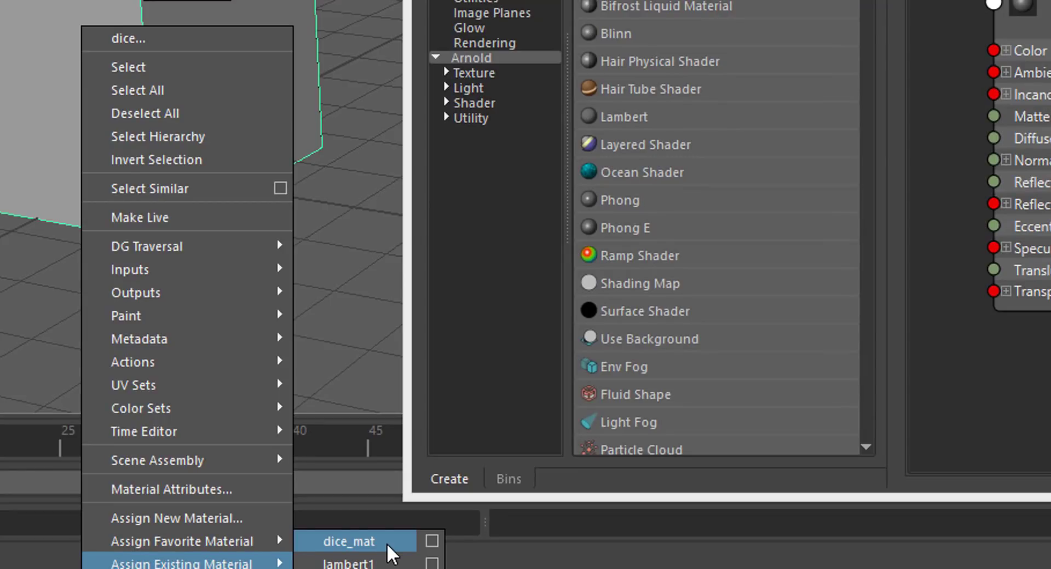
{"action": "right_click_drag", "start_coordinate": [387, 543], "coordinate": [385, 543]}
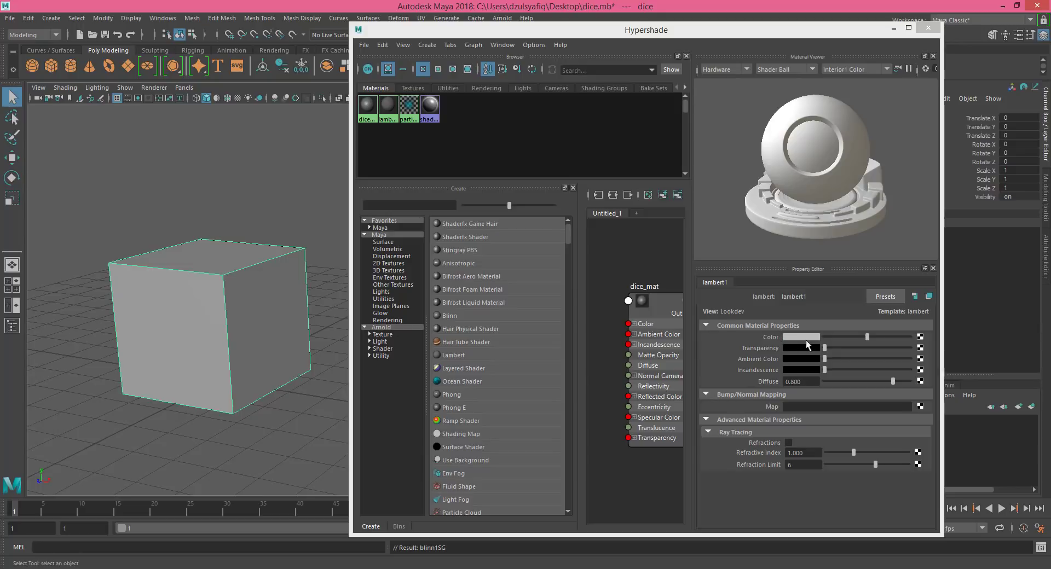
Inspect lambert1, particleCloud1 and shaderGlow1, then show dice_mat's Blinn attributes again
{"action": "left_click", "coordinate": [370, 112]}
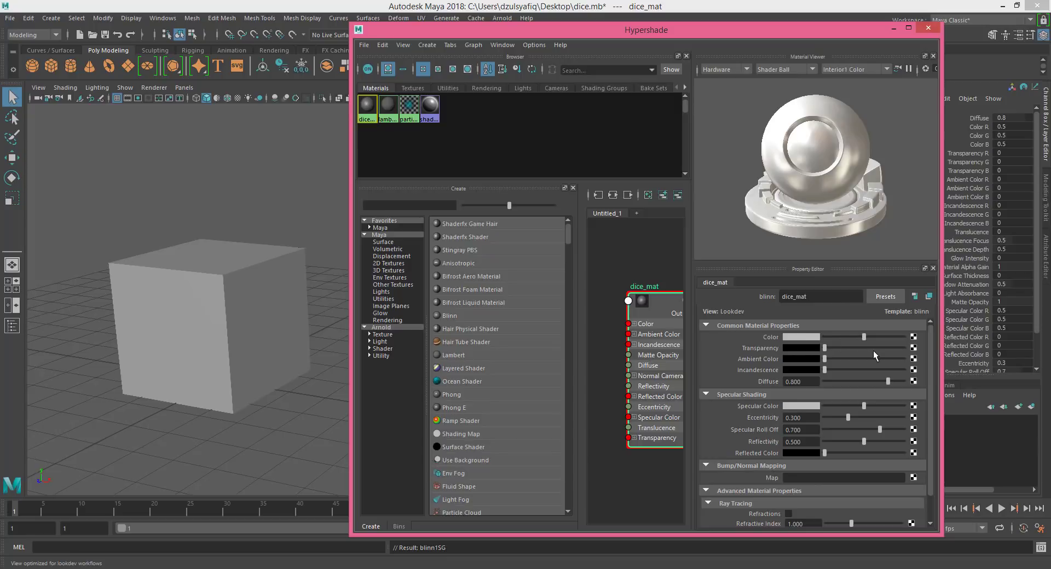
{"action": "left_click", "coordinate": [389, 109]}
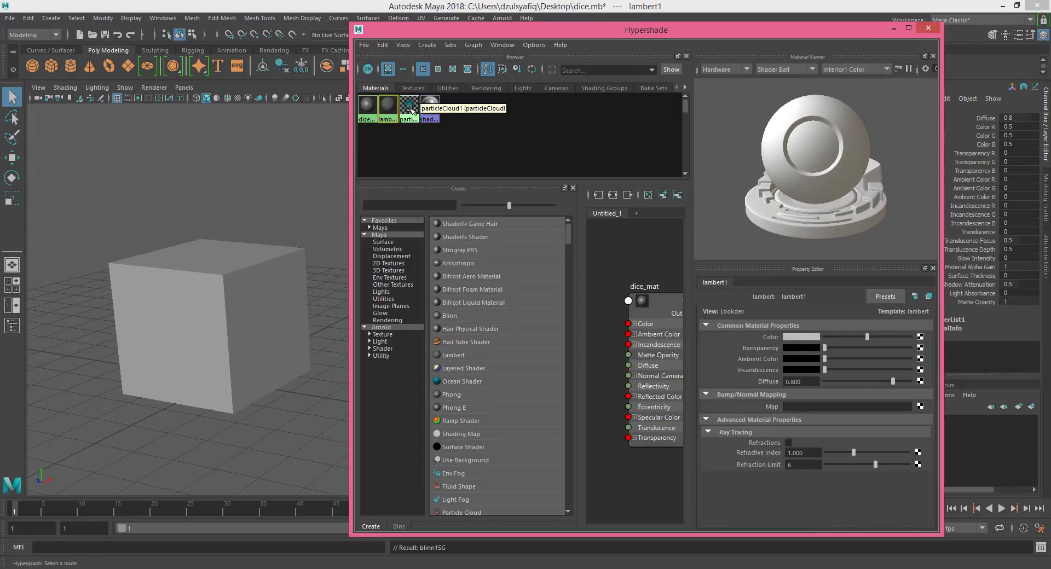
{"action": "left_click", "coordinate": [411, 107]}
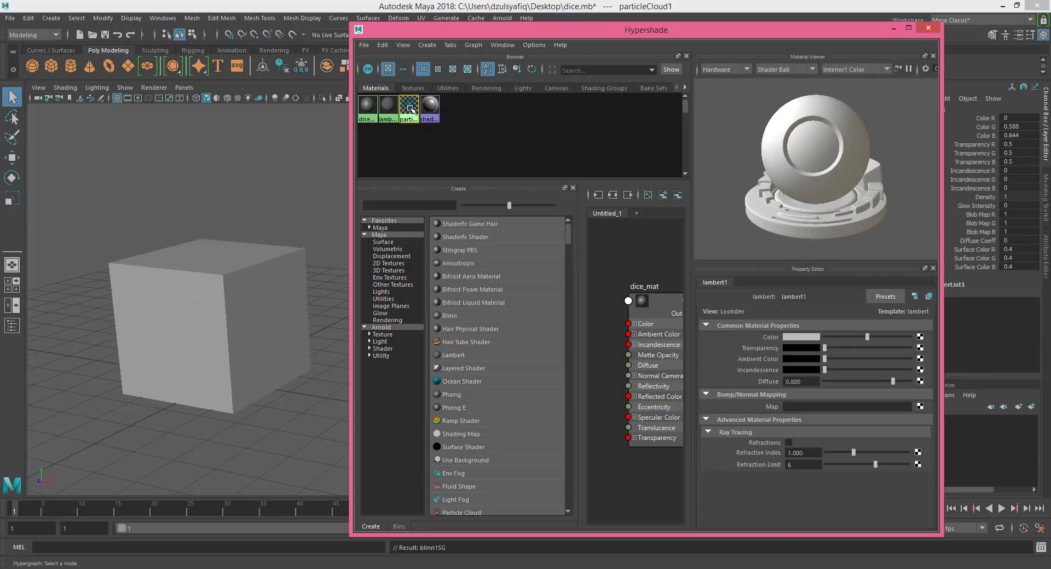
{"action": "left_click", "coordinate": [426, 114]}
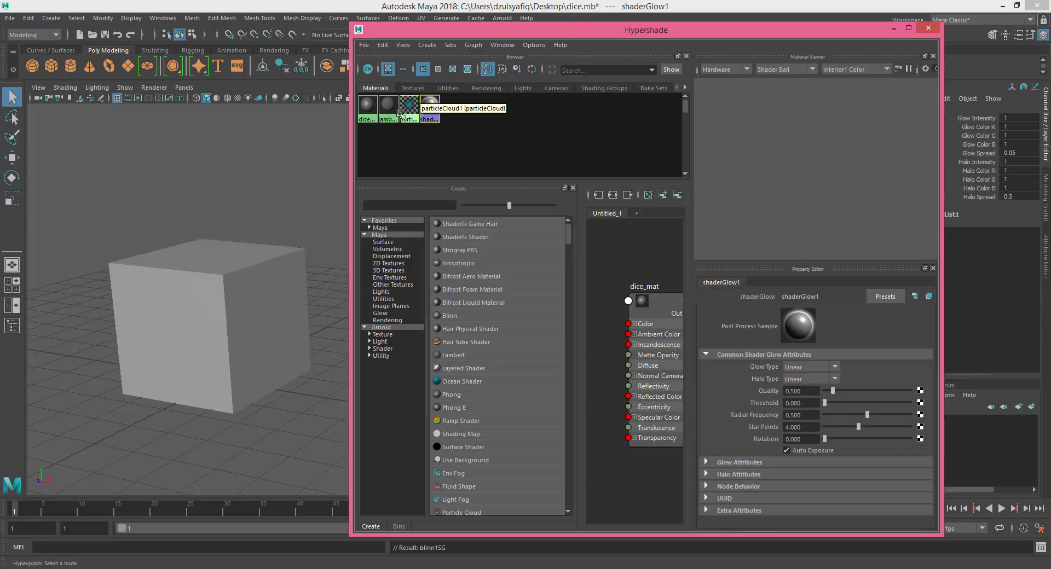
{"action": "left_click", "coordinate": [367, 104]}
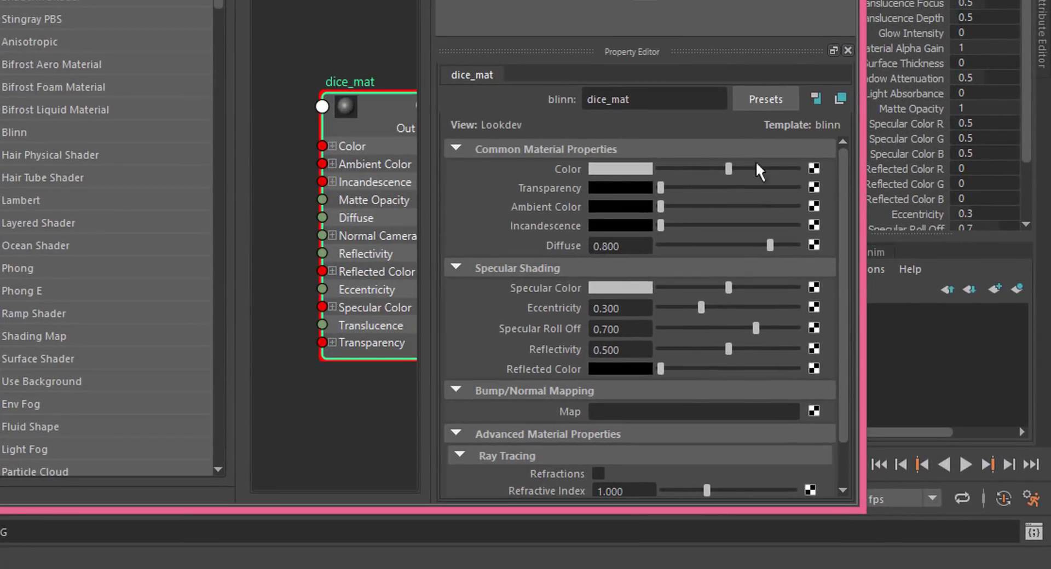
Connect a new 2D File texture node, file1, to dice_mat's Color
{"action": "left_click", "coordinate": [813, 165]}
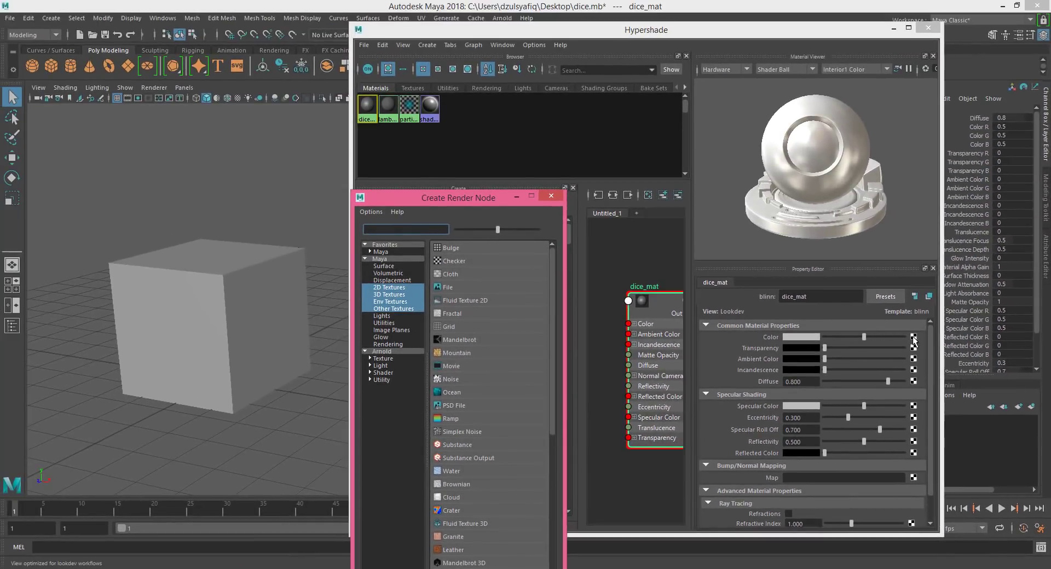
{"action": "left_click_drag", "start_coordinate": [463, 199], "coordinate": [590, 88]}
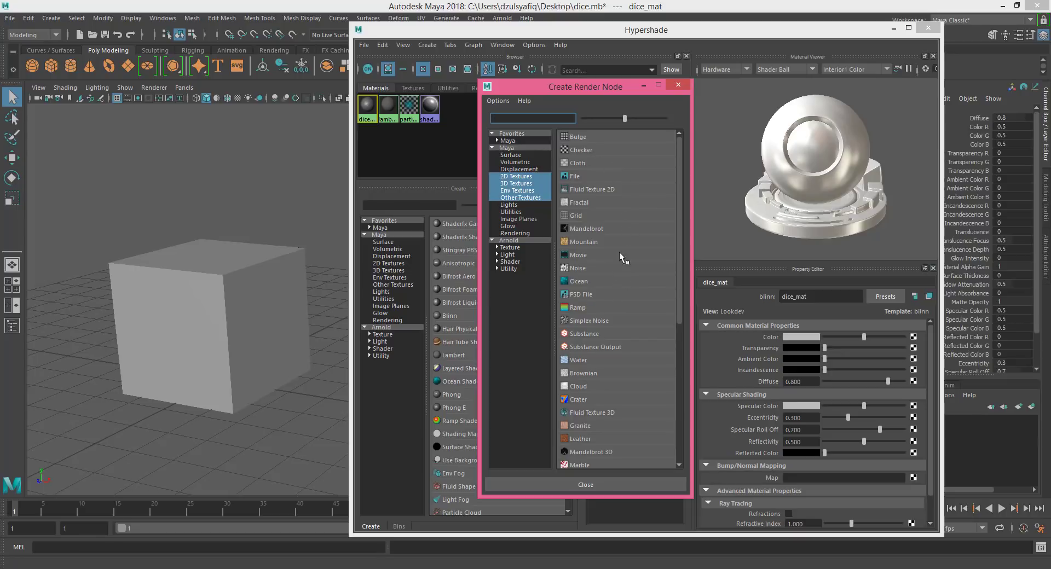
{"action": "left_click", "coordinate": [576, 176]}
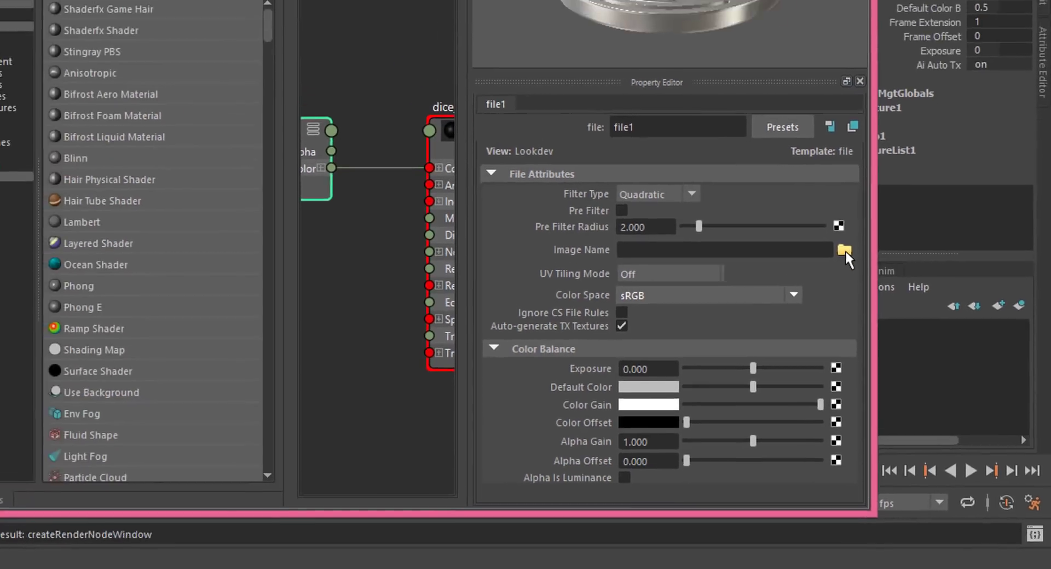
Load dice_col.jpg from the Desktop as file1's image
{"action": "left_click", "coordinate": [815, 205]}
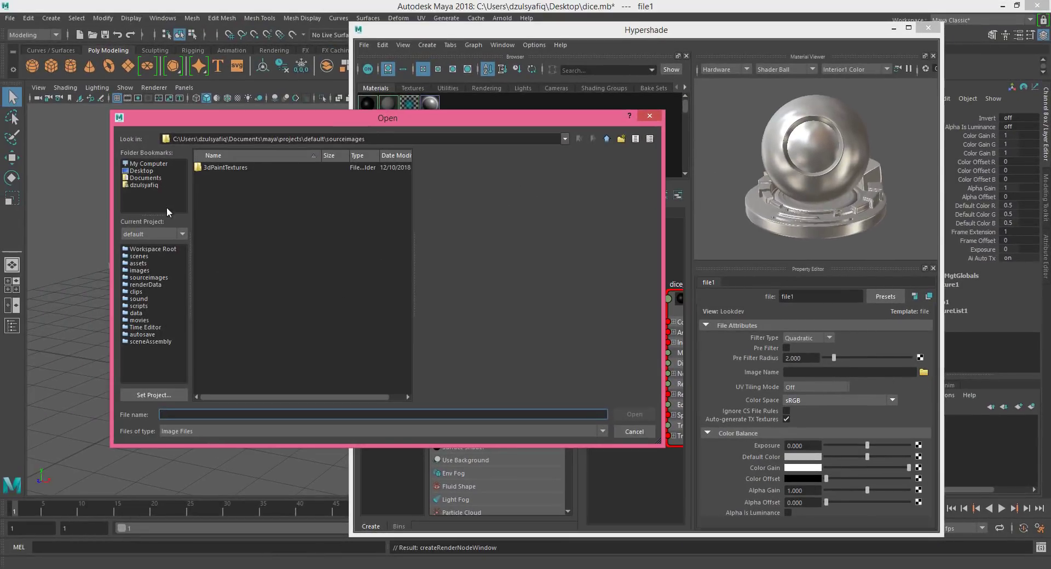
{"action": "left_click", "coordinate": [142, 171]}
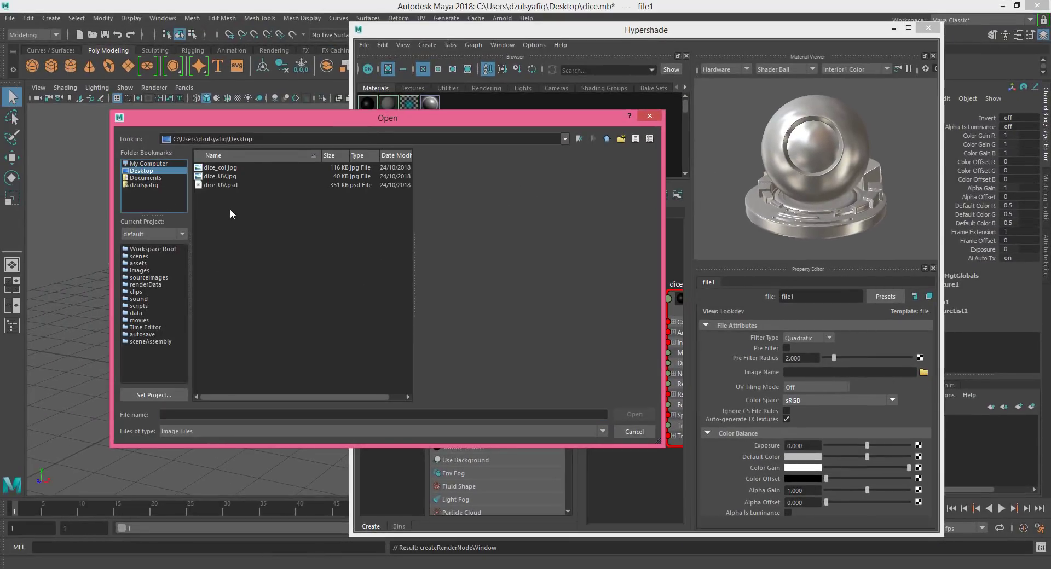
{"action": "left_click", "coordinate": [215, 168]}
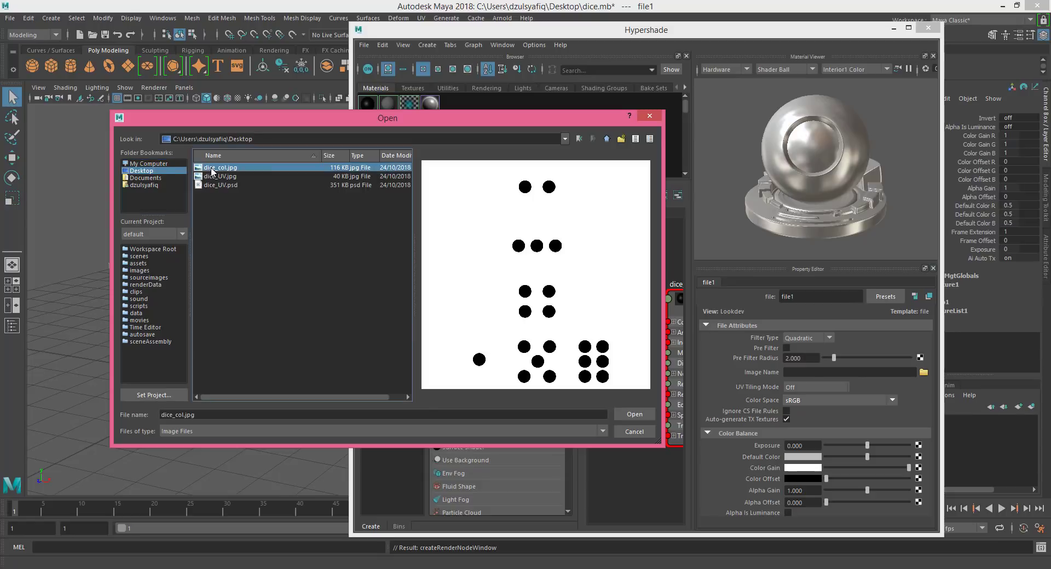
{"action": "left_click", "coordinate": [621, 414]}
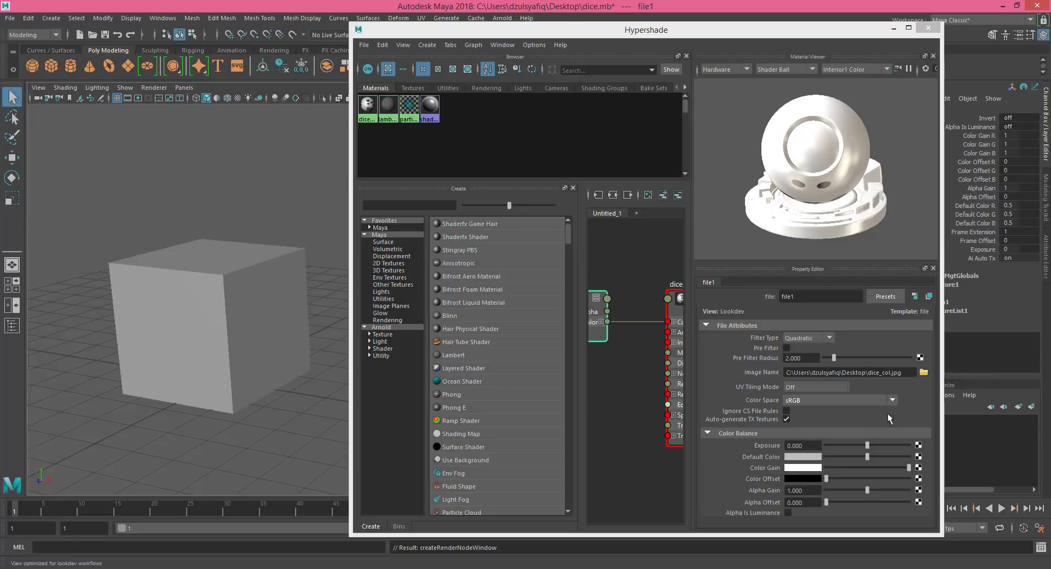
Select the cube to show dice_mat with its file1-driven colour, then deselect it
{"action": "left_click", "coordinate": [919, 400]}
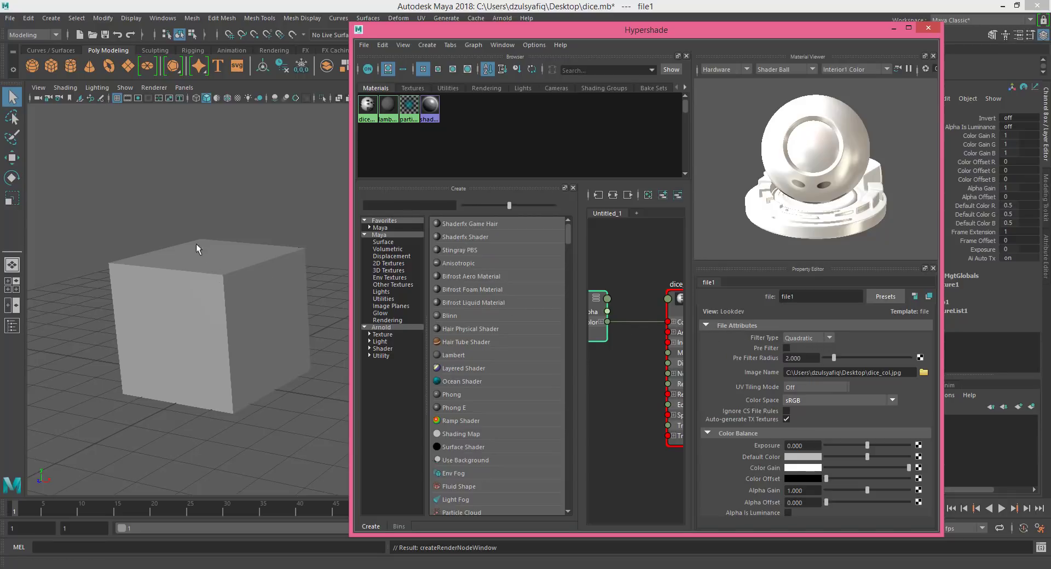
{"action": "left_click", "coordinate": [239, 255]}
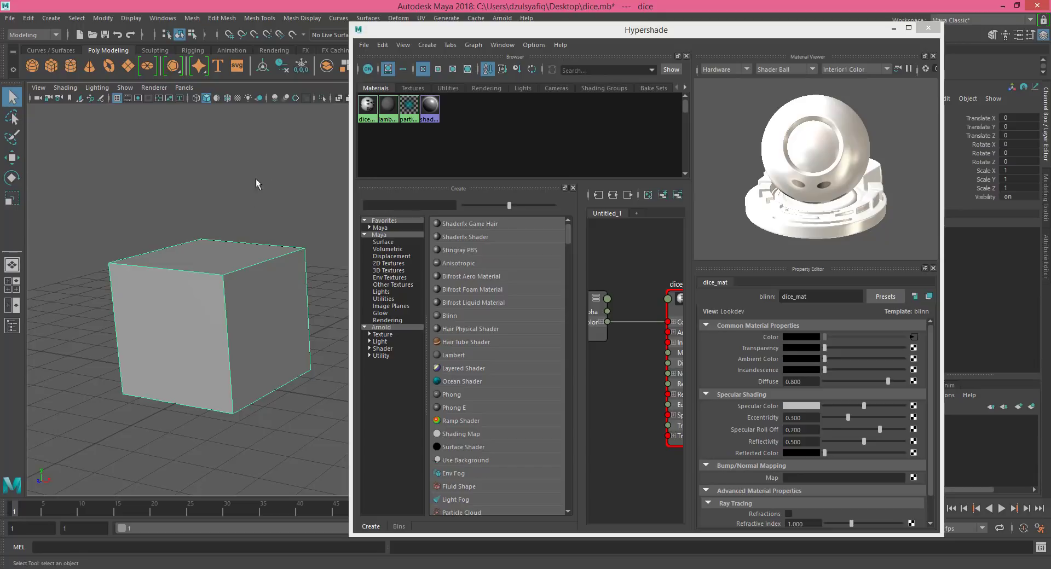
{"action": "left_click", "coordinate": [238, 221]}
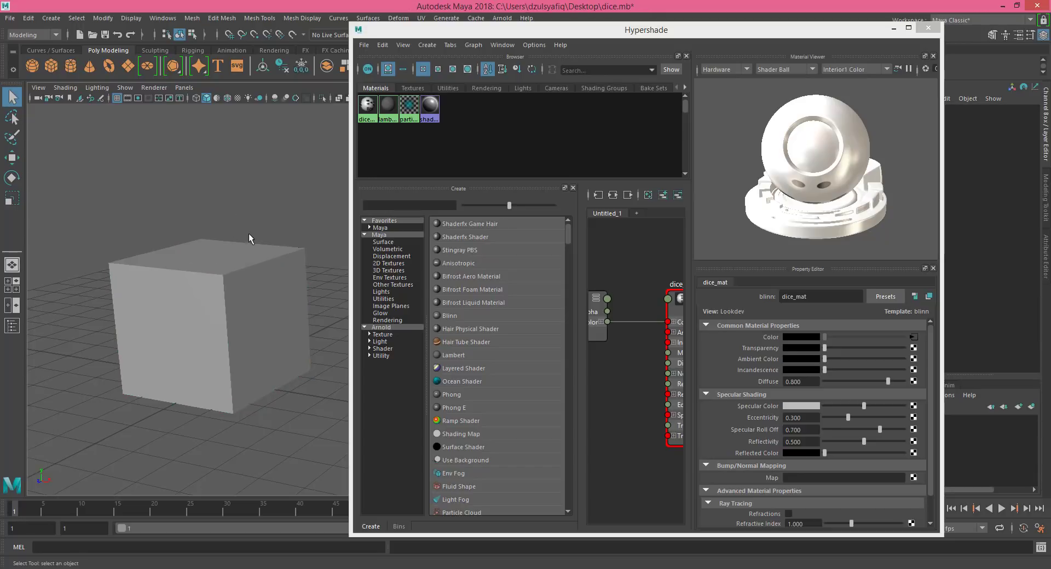
Close the Hypershade, centre and select the cube, and switch to textured display with 6
{"action": "left_click", "coordinate": [930, 28]}
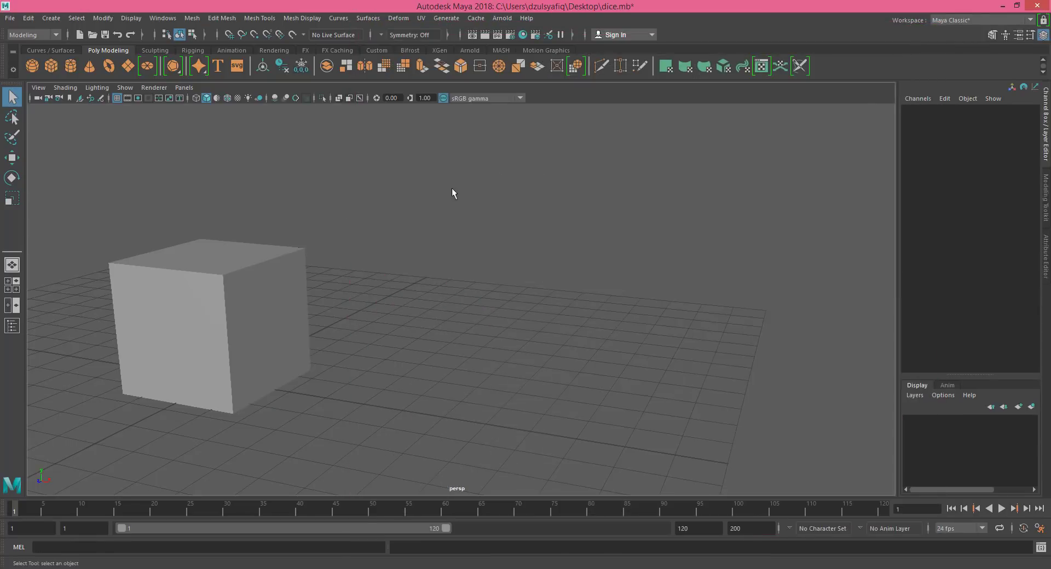
{"action": "middle_click_drag", "start_coordinate": [314, 254], "coordinate": [500, 248], "text": "alt"}
{"action": "left_click", "coordinate": [499, 254]}
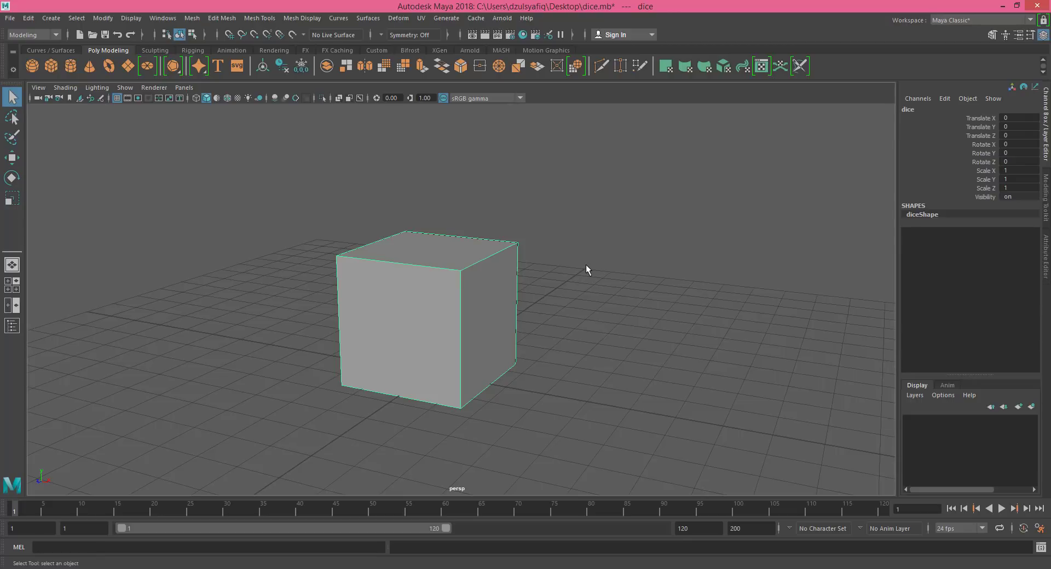
{"action": "key", "text": "6"}
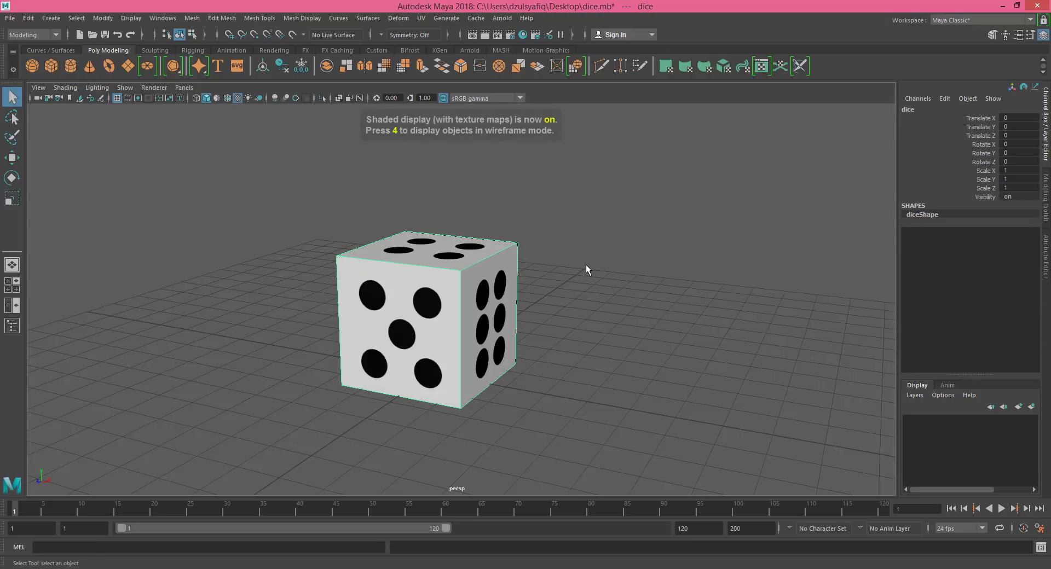